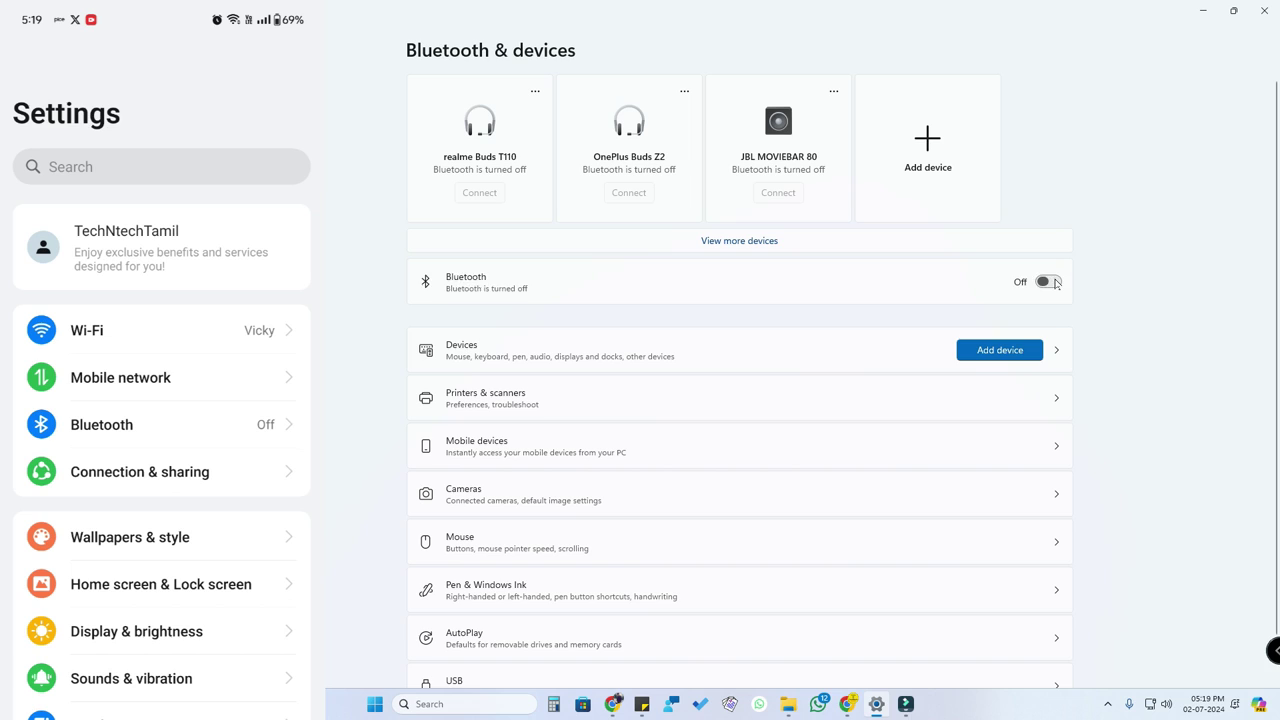
# Switch the Bluetooth toggle On so the PC is discoverable as TECHNTECHH.
pyautogui.click(1056, 283)
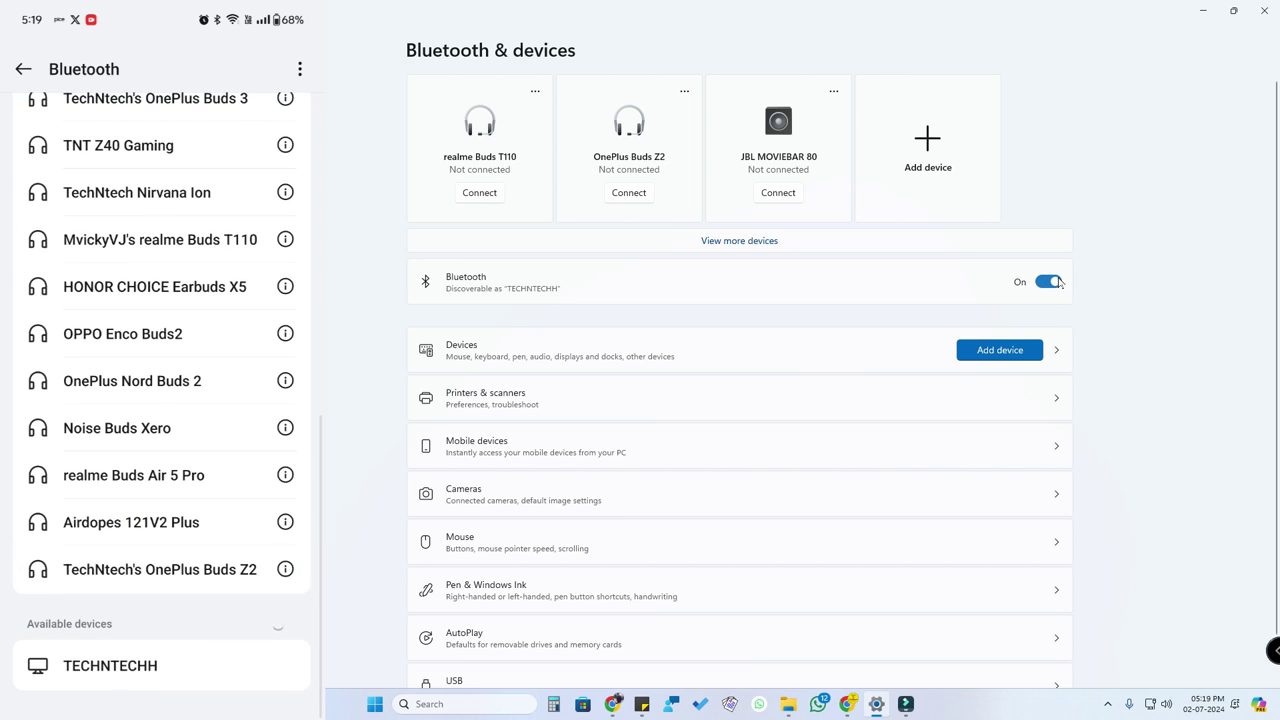
pyautogui.click(1056, 350)
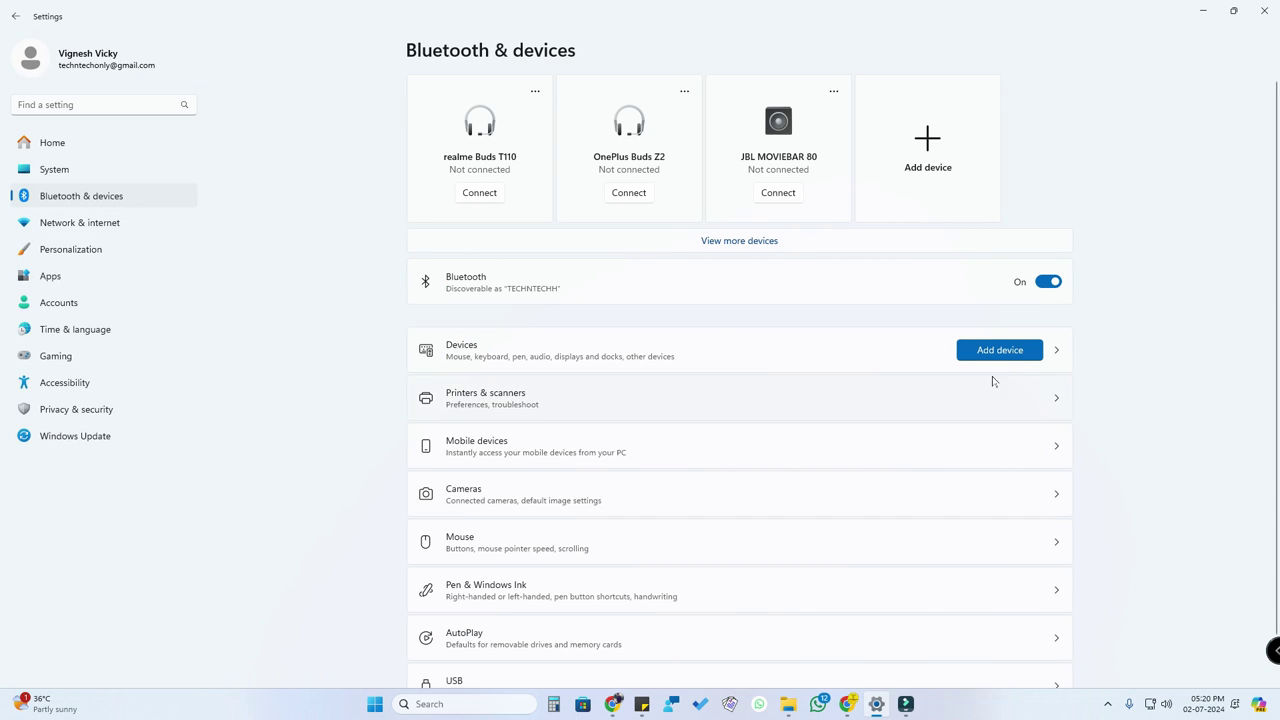
# In More Bluetooth settings, tick 'Allow Bluetooth devices to find this PC' and apply it.
pyautogui.click(728, 239)
pyautogui.scroll(-15, 849, 440)
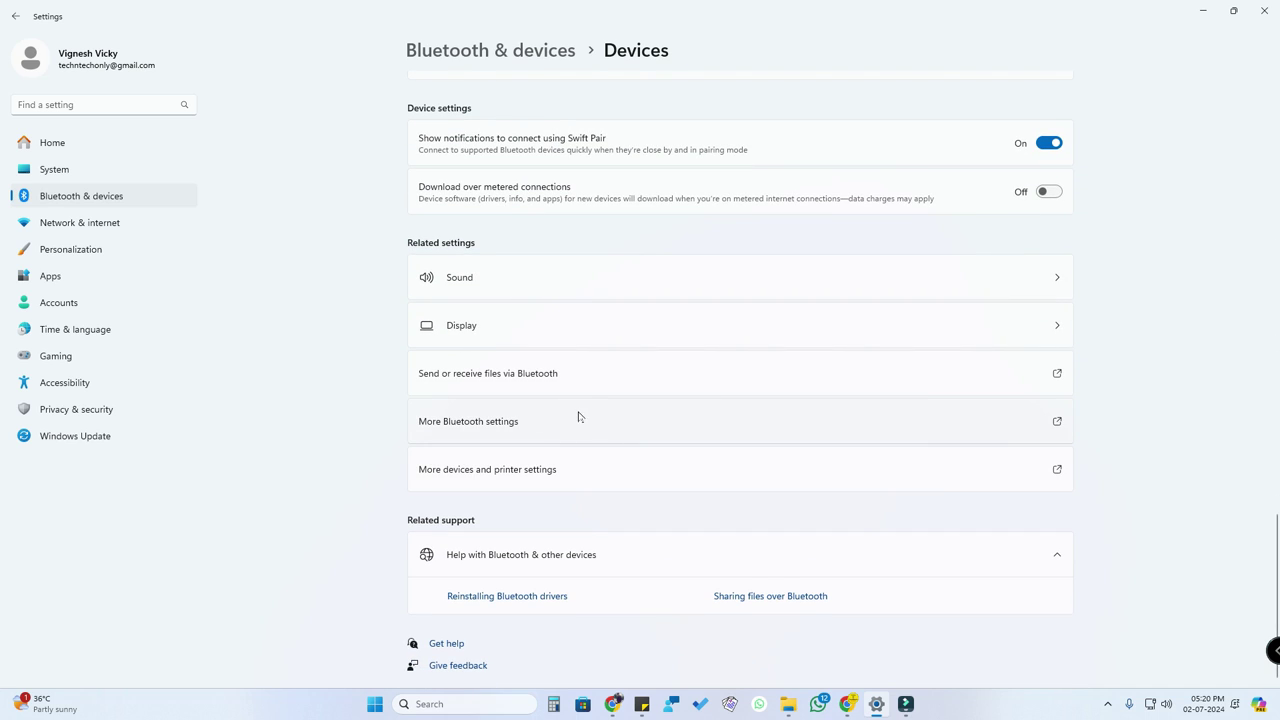
pyautogui.click(551, 420)
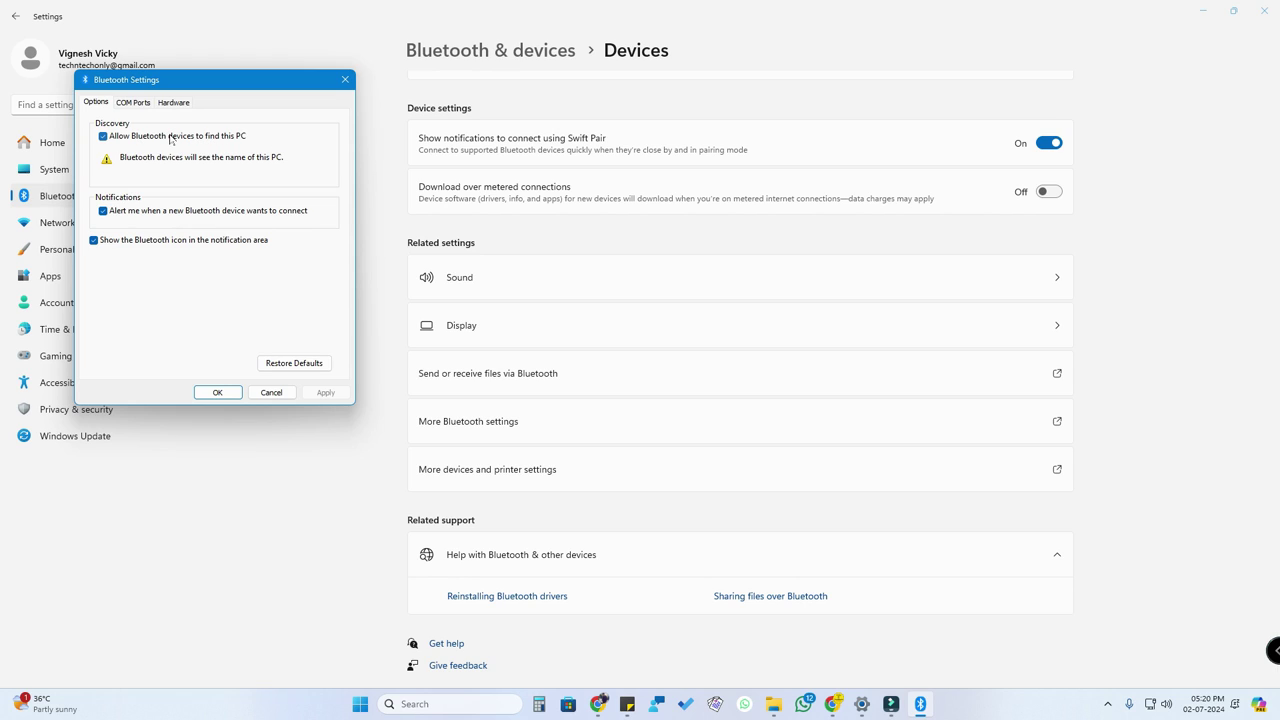
pyautogui.click(171, 138)
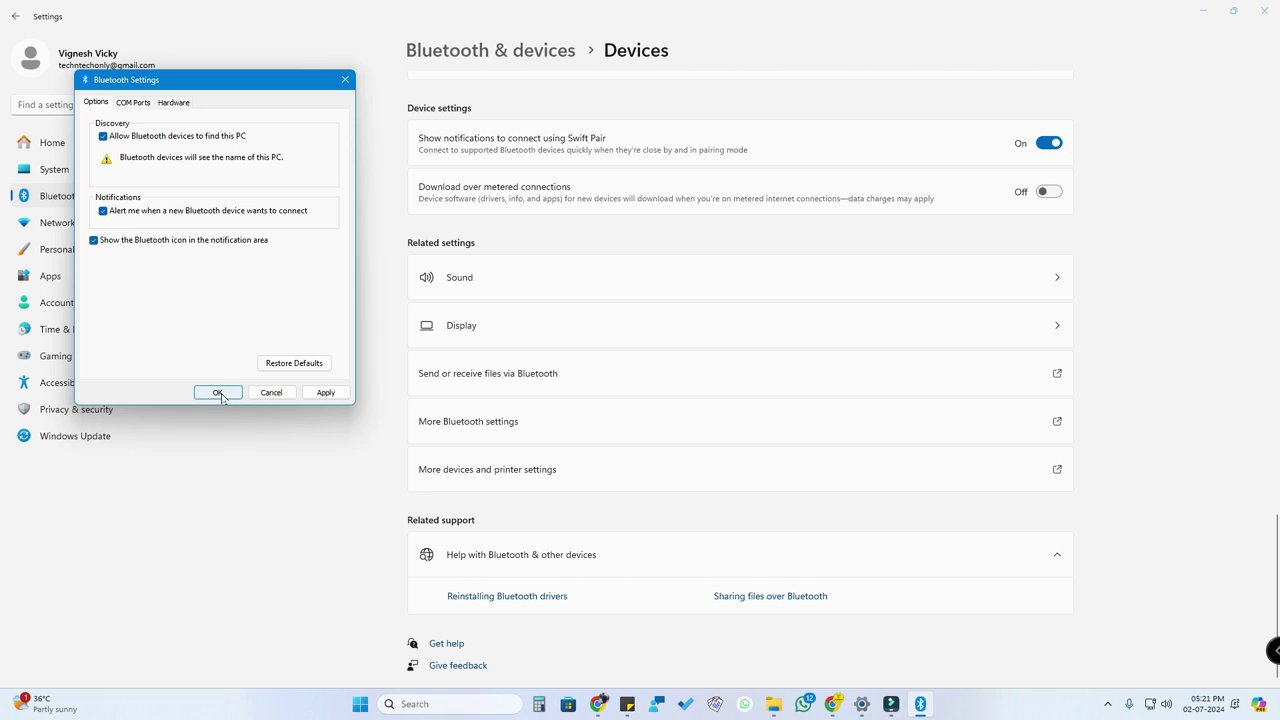
pyautogui.click(335, 393)
# Accept the OnePlus 12R's pairing request after confirming the PIN matches, then check it under Other devices.
pyautogui.click(222, 392)
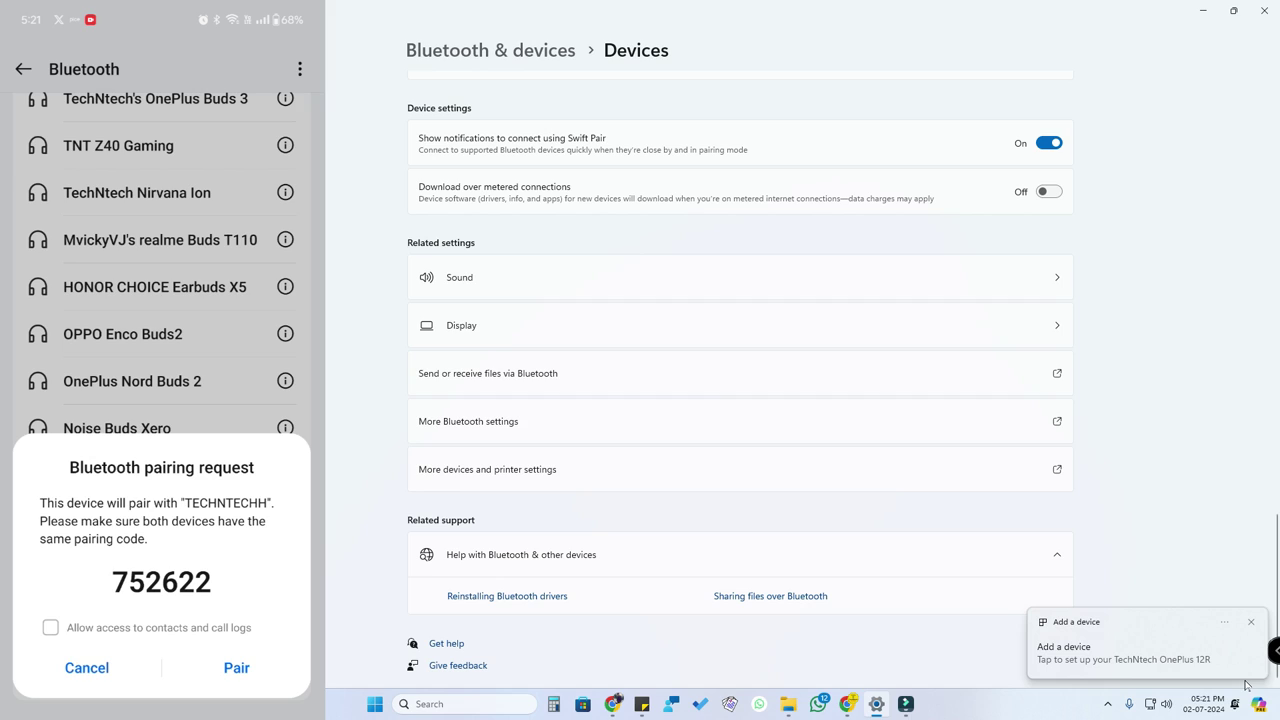
pyautogui.click(1130, 650)
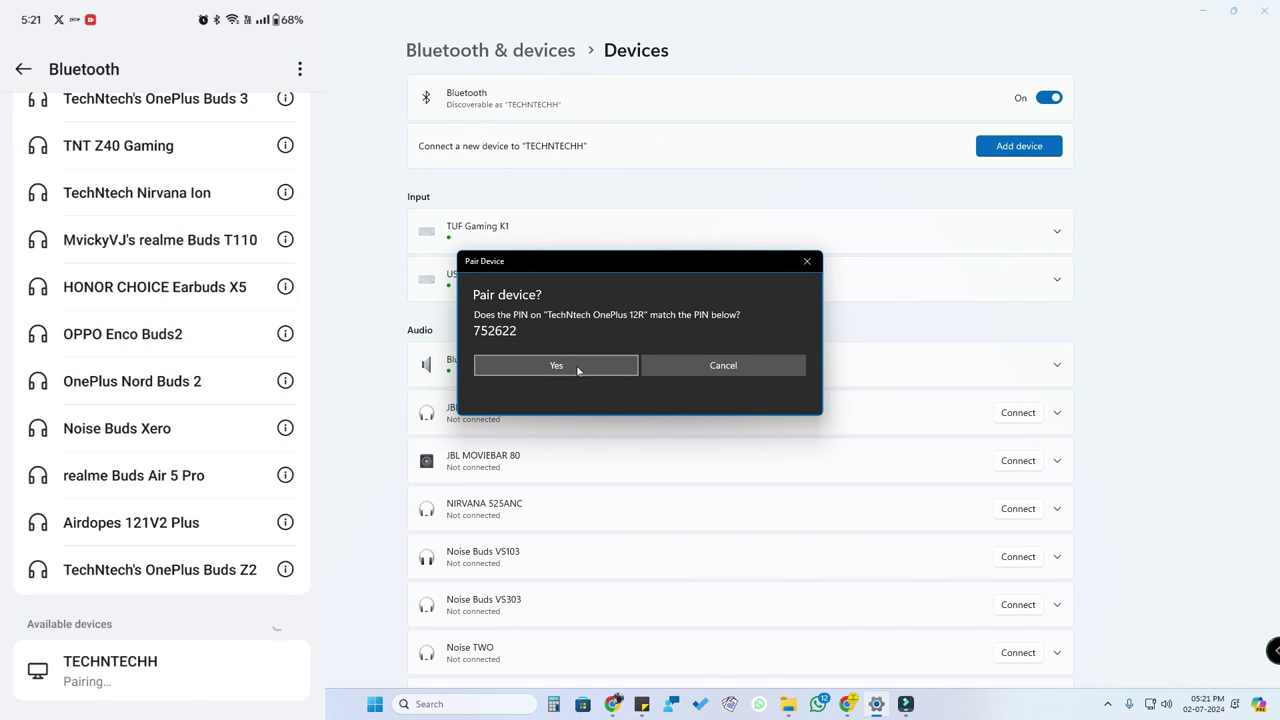
pyautogui.click(577, 367)
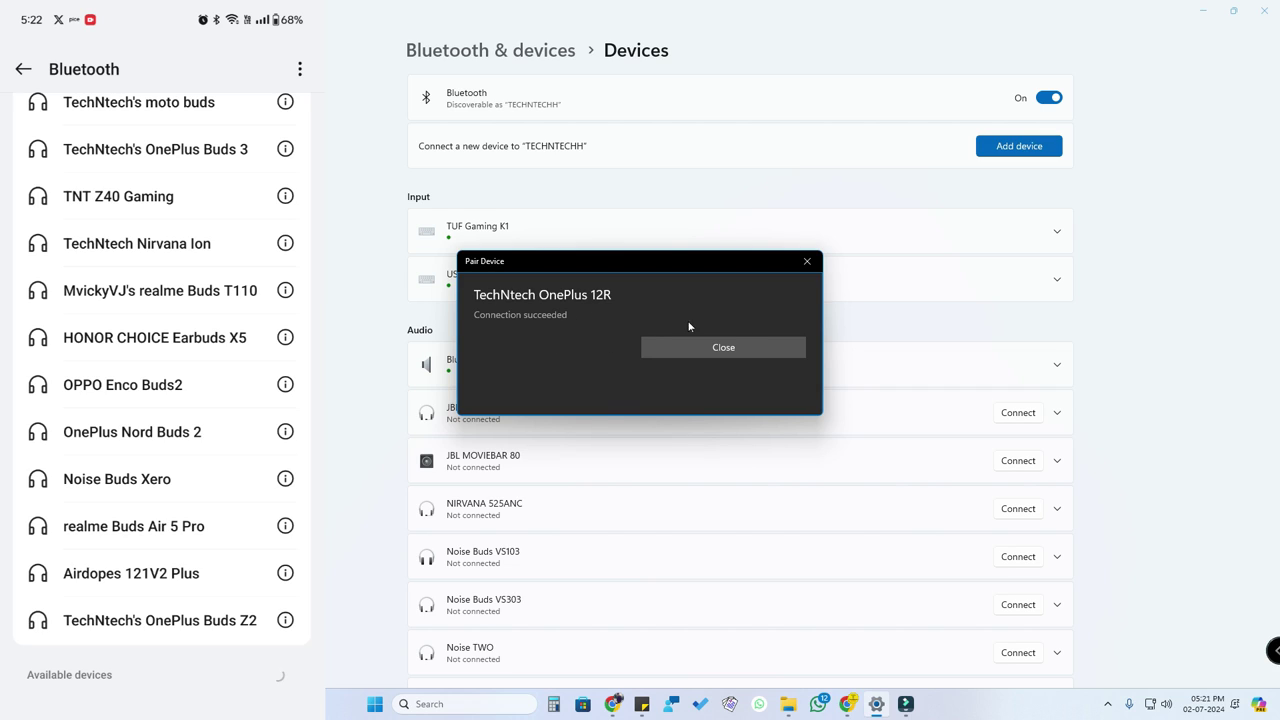
pyautogui.click(690, 345)
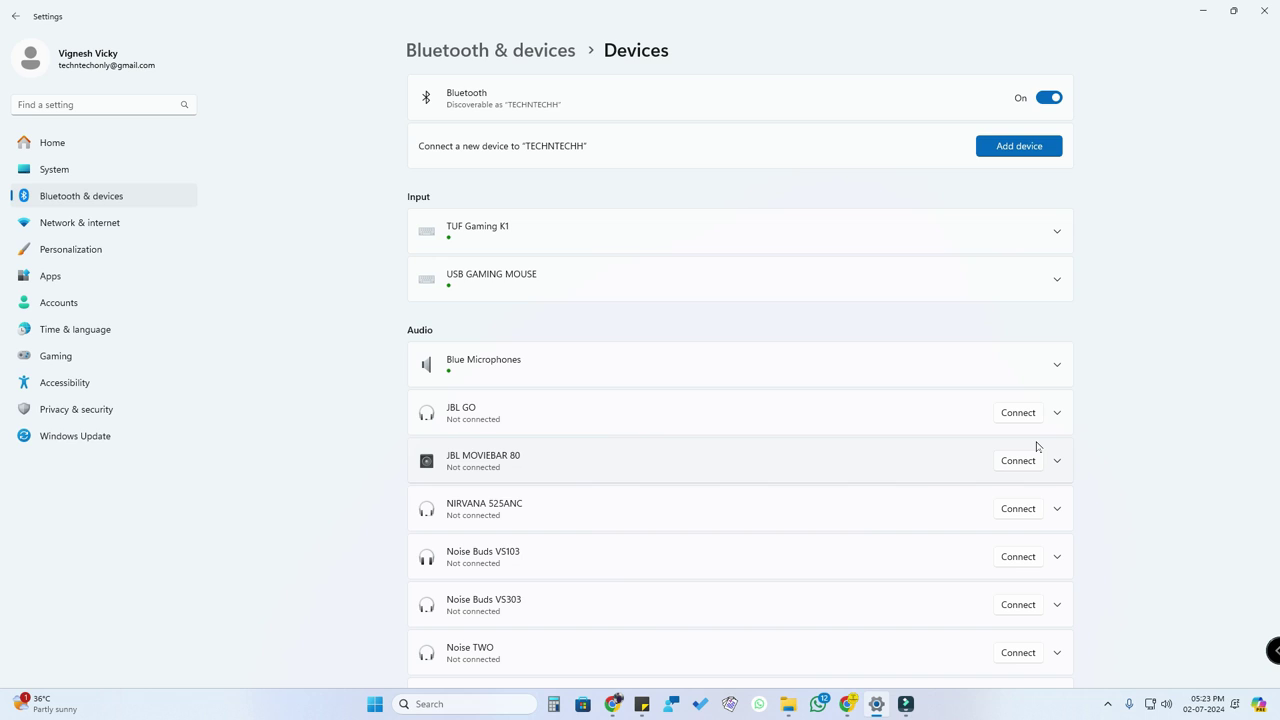
pyautogui.scroll(-5, 1140, 400)
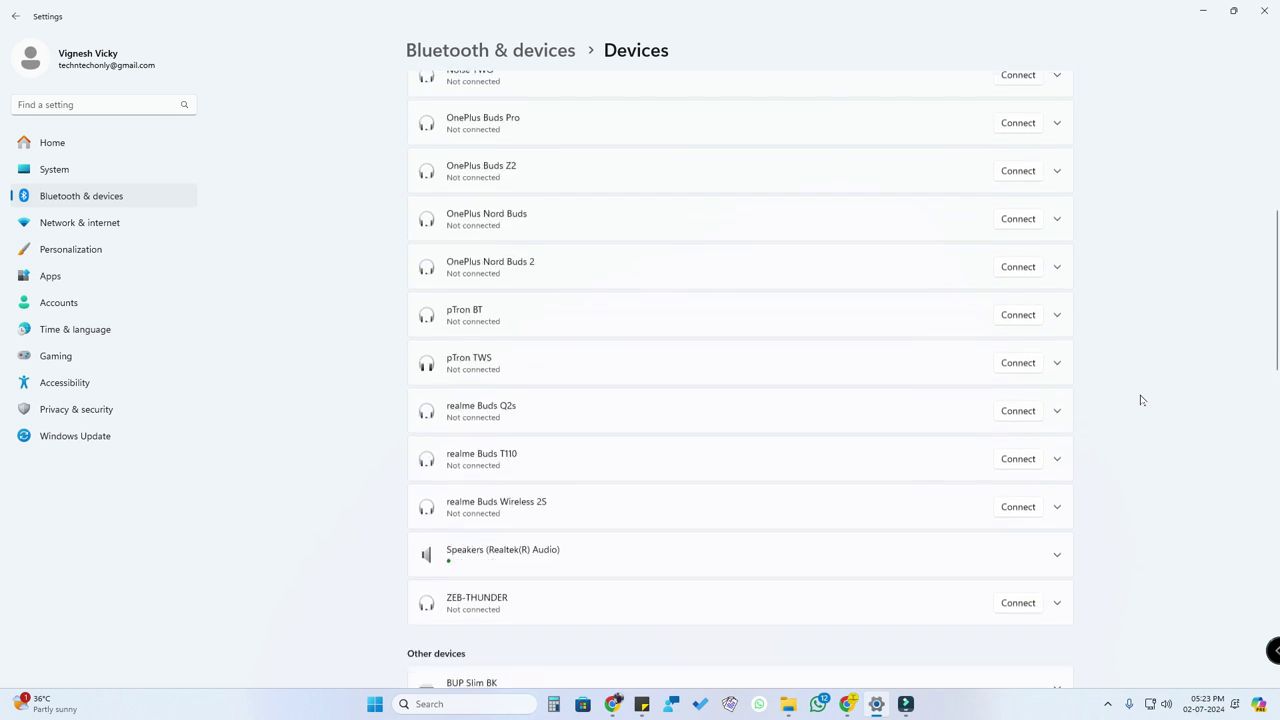
pyautogui.scroll(-5, 1140, 400)
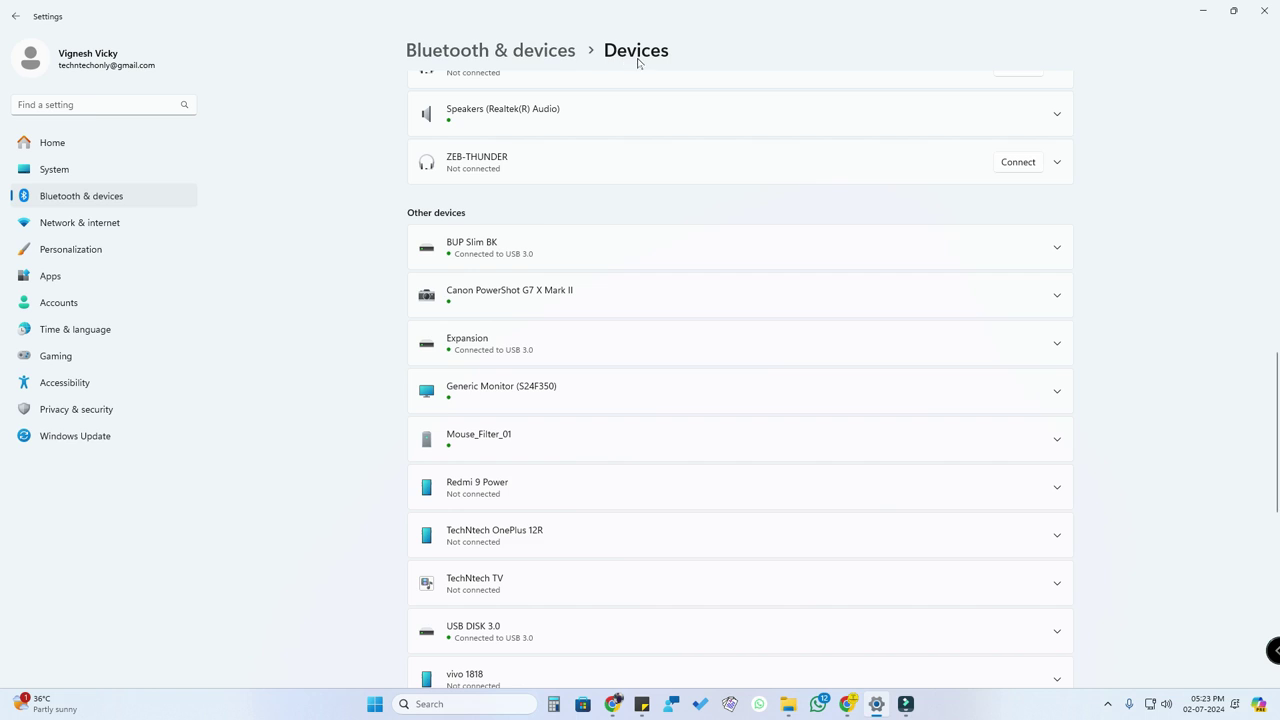
pyautogui.scroll(-6, 655, 286)
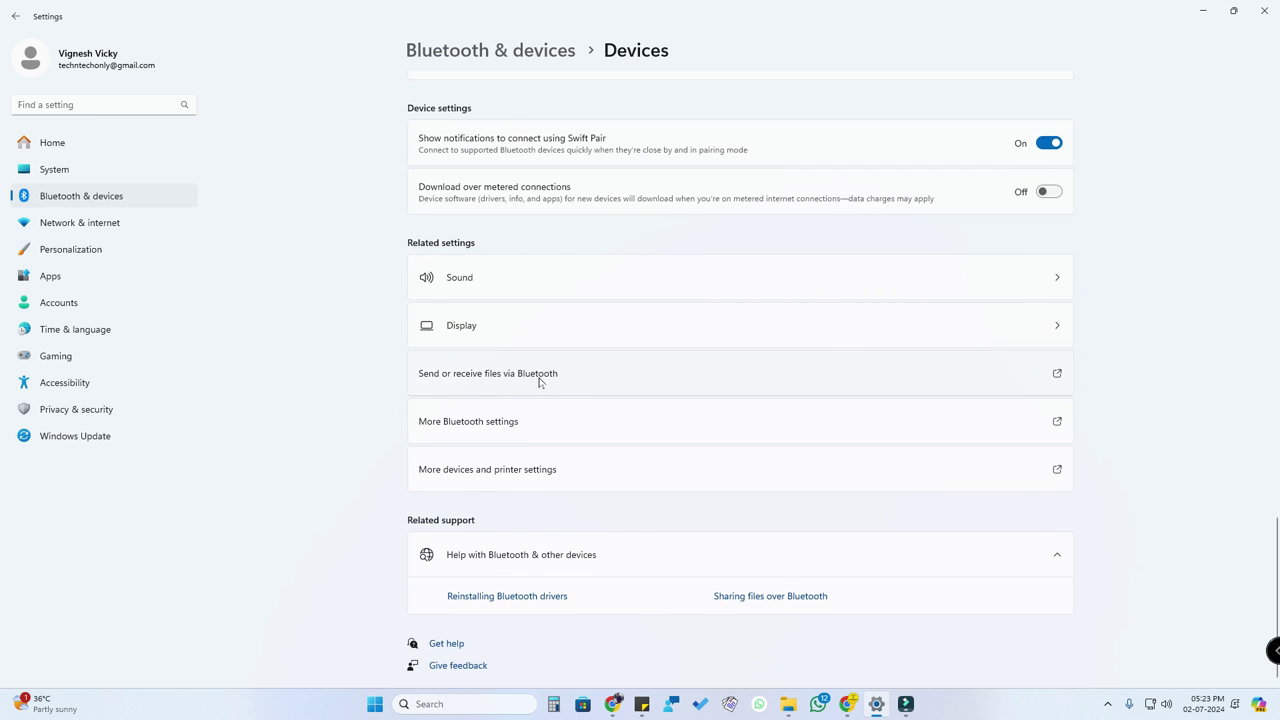
# Put Bluetooth File Transfer in Receive mode to accept IMG20240602072540.jpg from the phone.
pyautogui.click(545, 383)
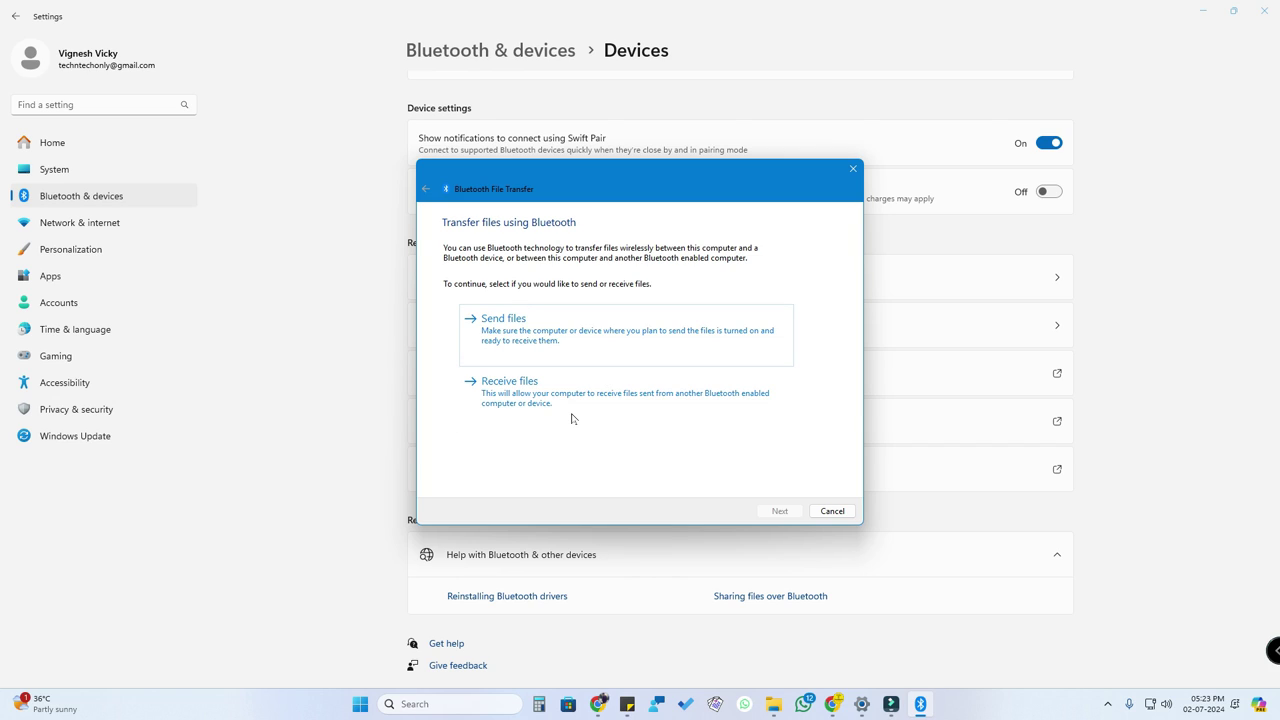
pyautogui.click(591, 387)
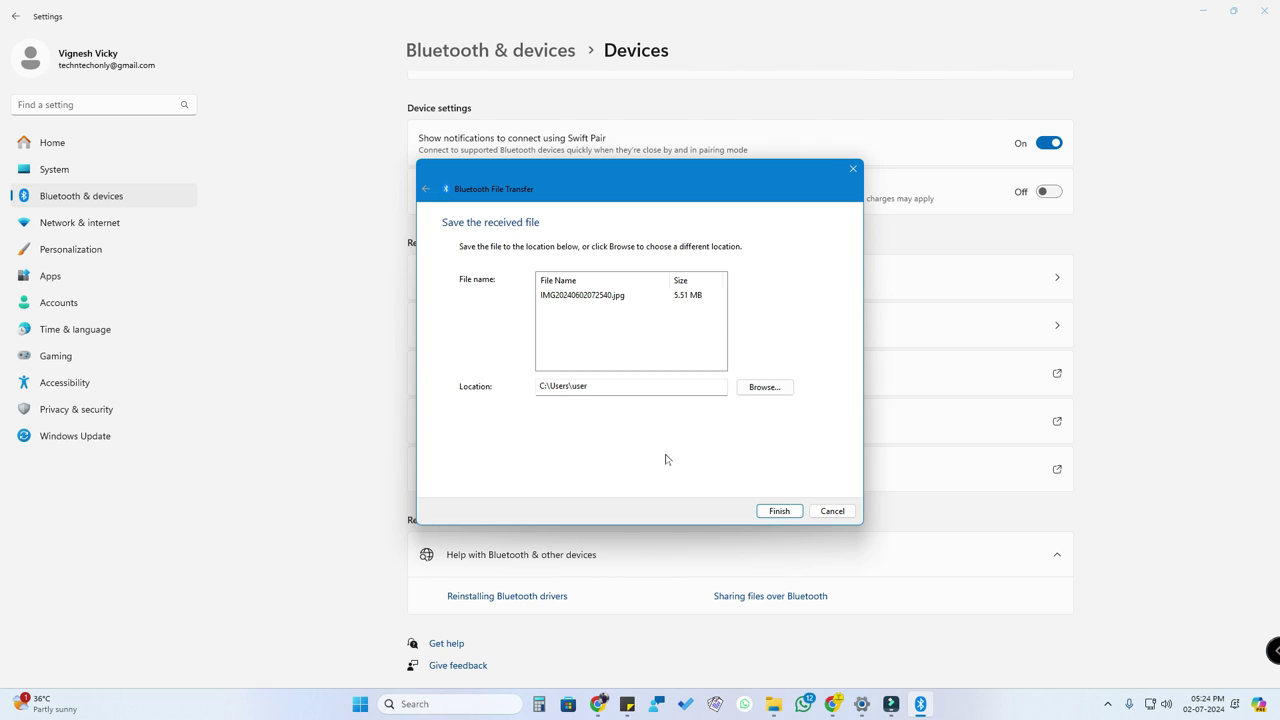
# Change the save location to C:\Users\user\Downloads and finish the transfer wizard.
pyautogui.click(778, 394)
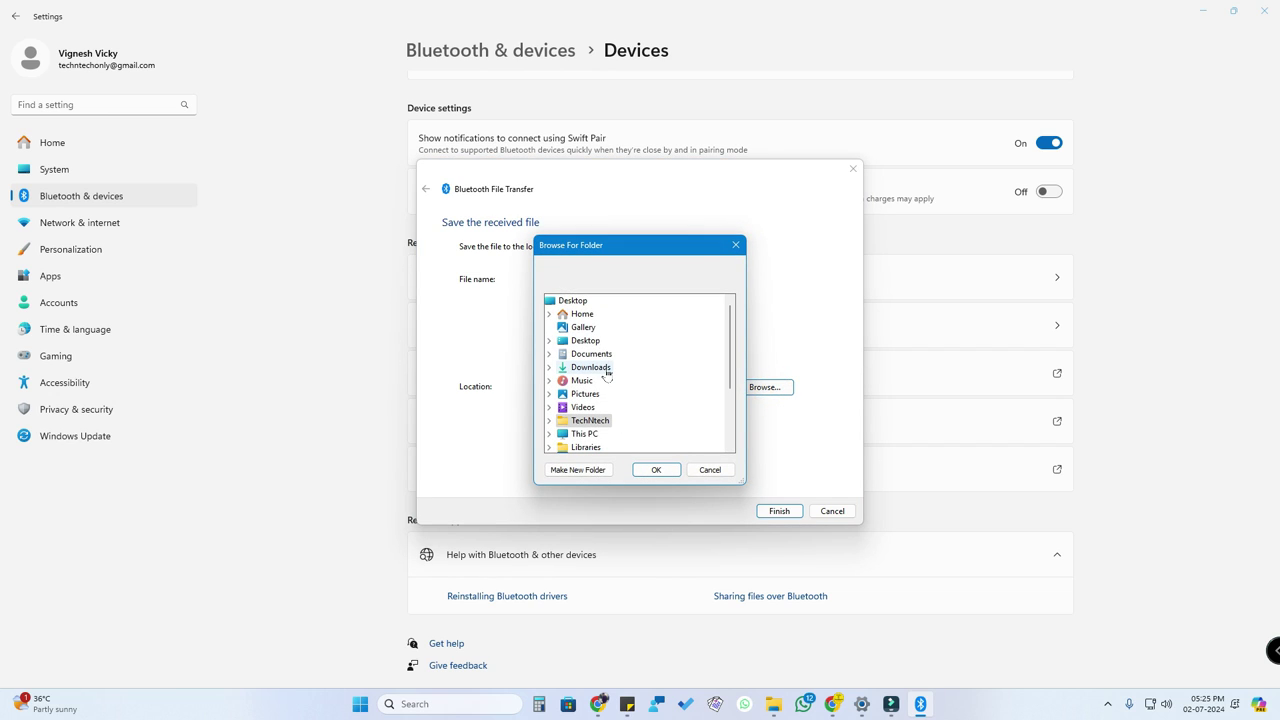
pyautogui.doubleClick(600, 368)
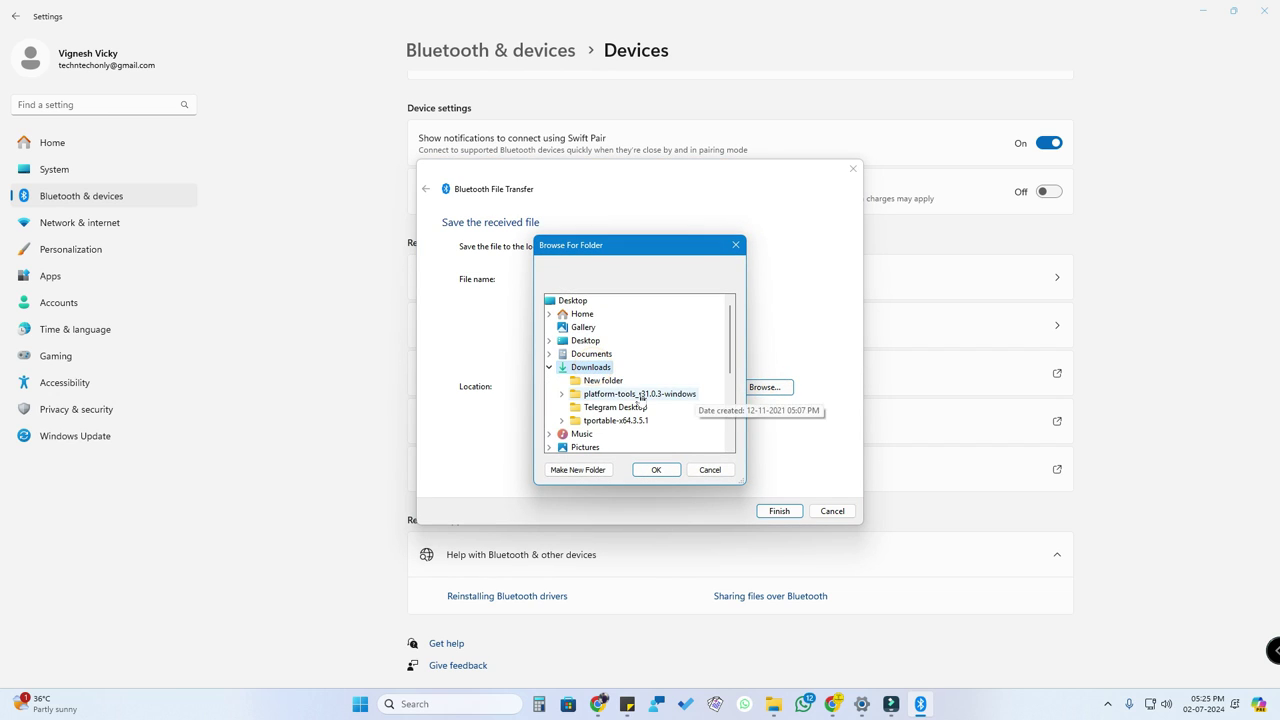
pyautogui.click(656, 470)
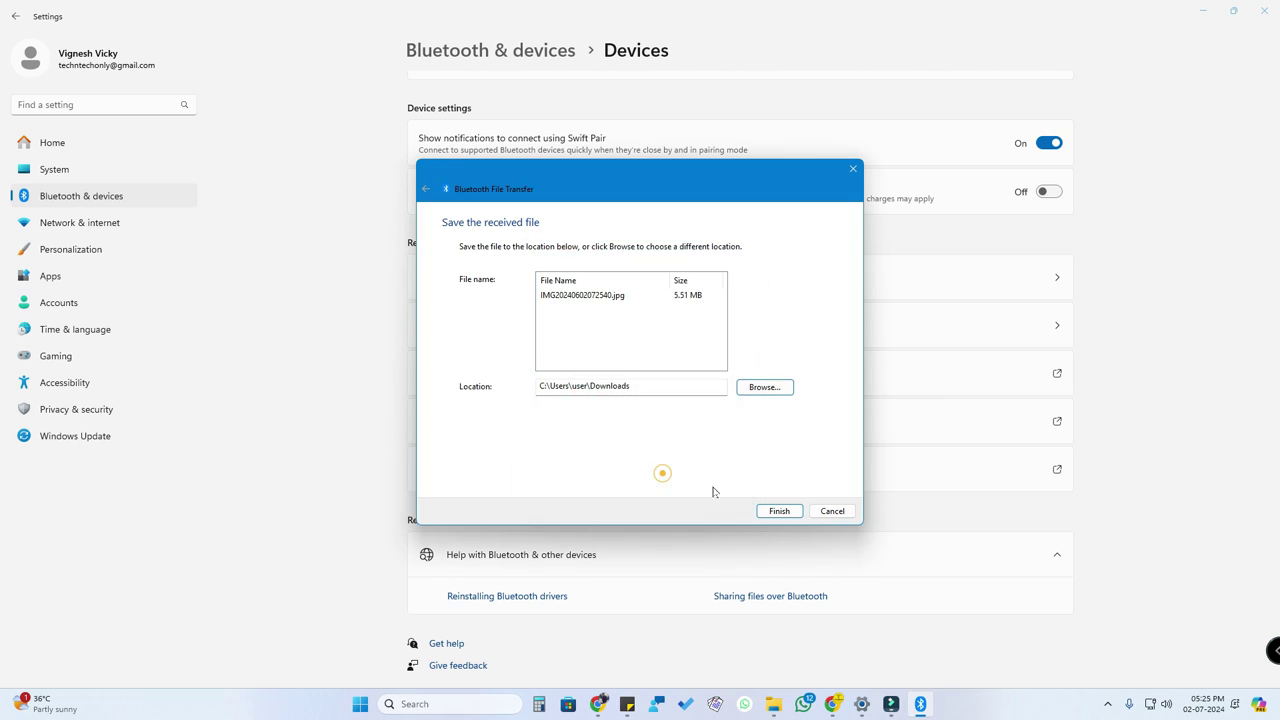
pyautogui.click(778, 511)
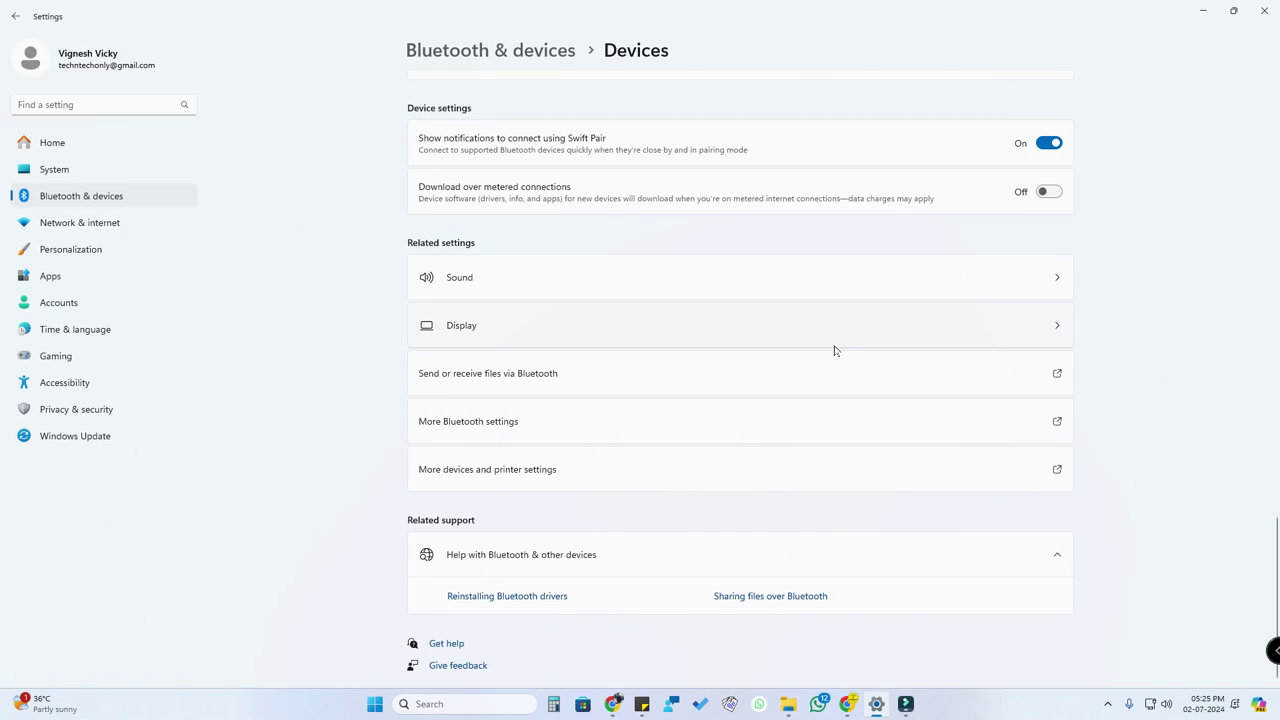
# Choose Send files and pick TechNtech OnePlus 12R as the recipient device.
pyautogui.scroll(3, 828, 338)
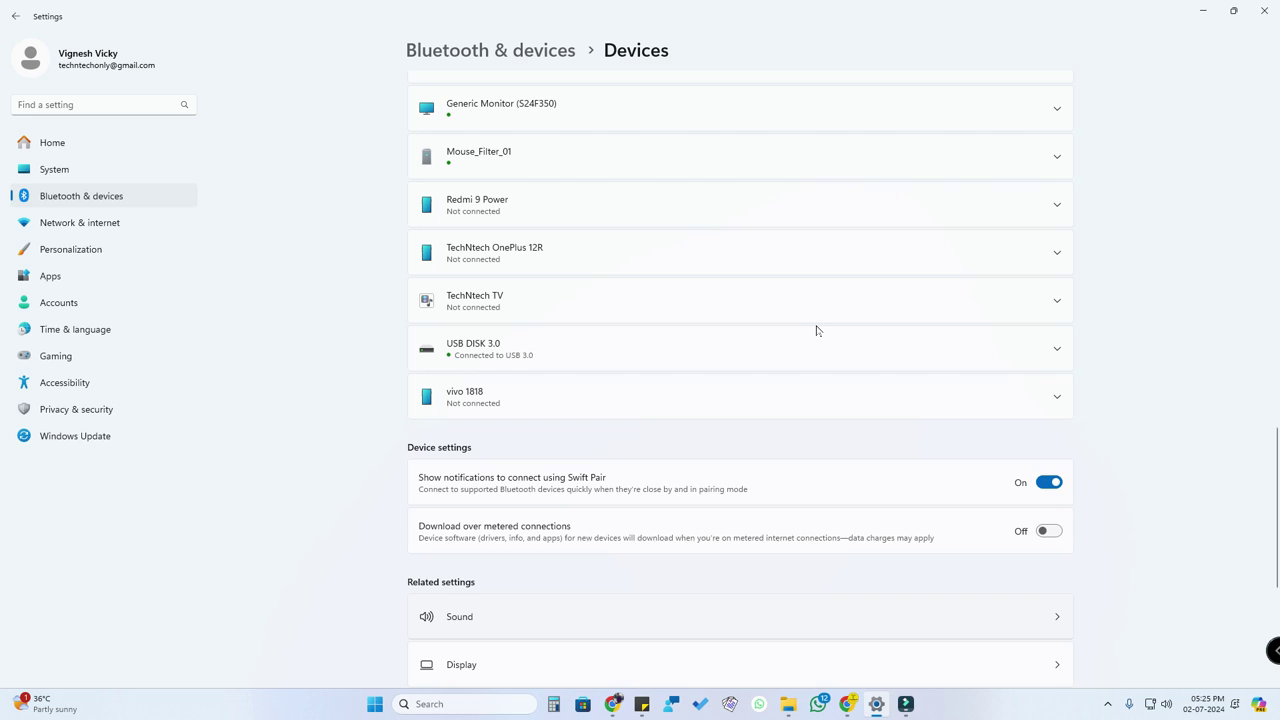
pyautogui.scroll(-3, 812, 330)
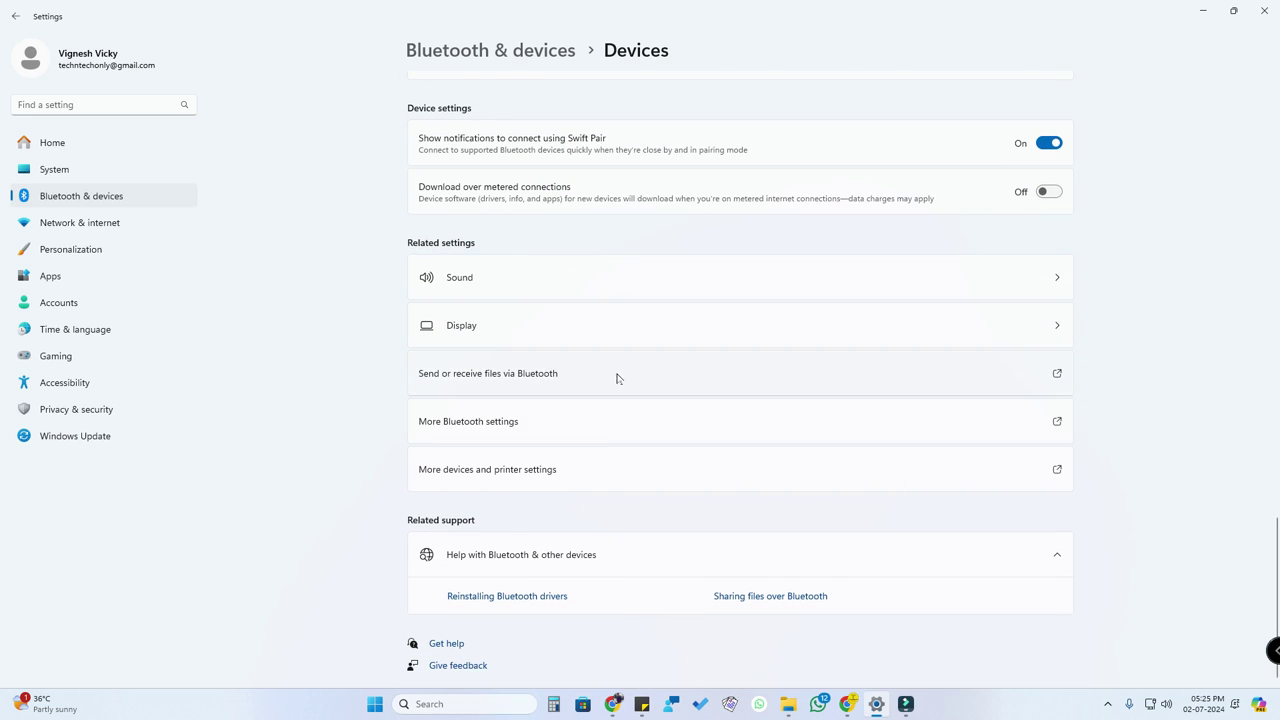
pyautogui.click(686, 384)
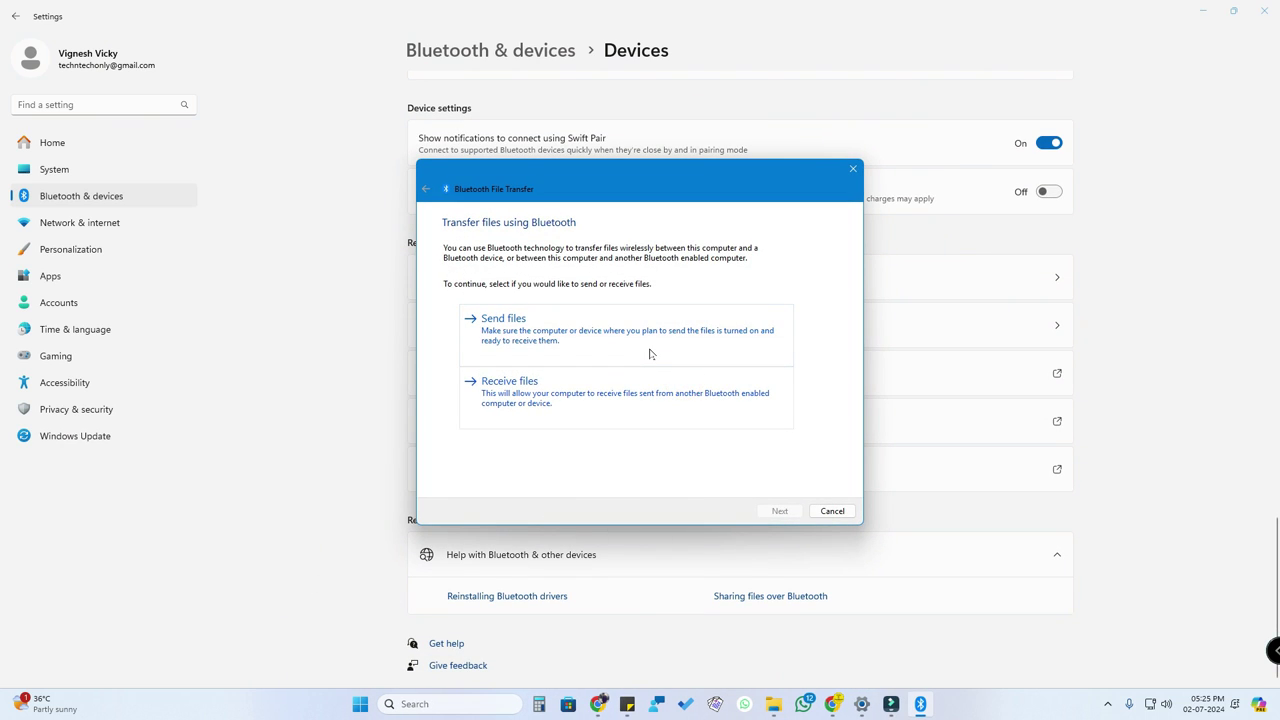
pyautogui.click(651, 352)
pyautogui.scroll(-5, 649, 350)
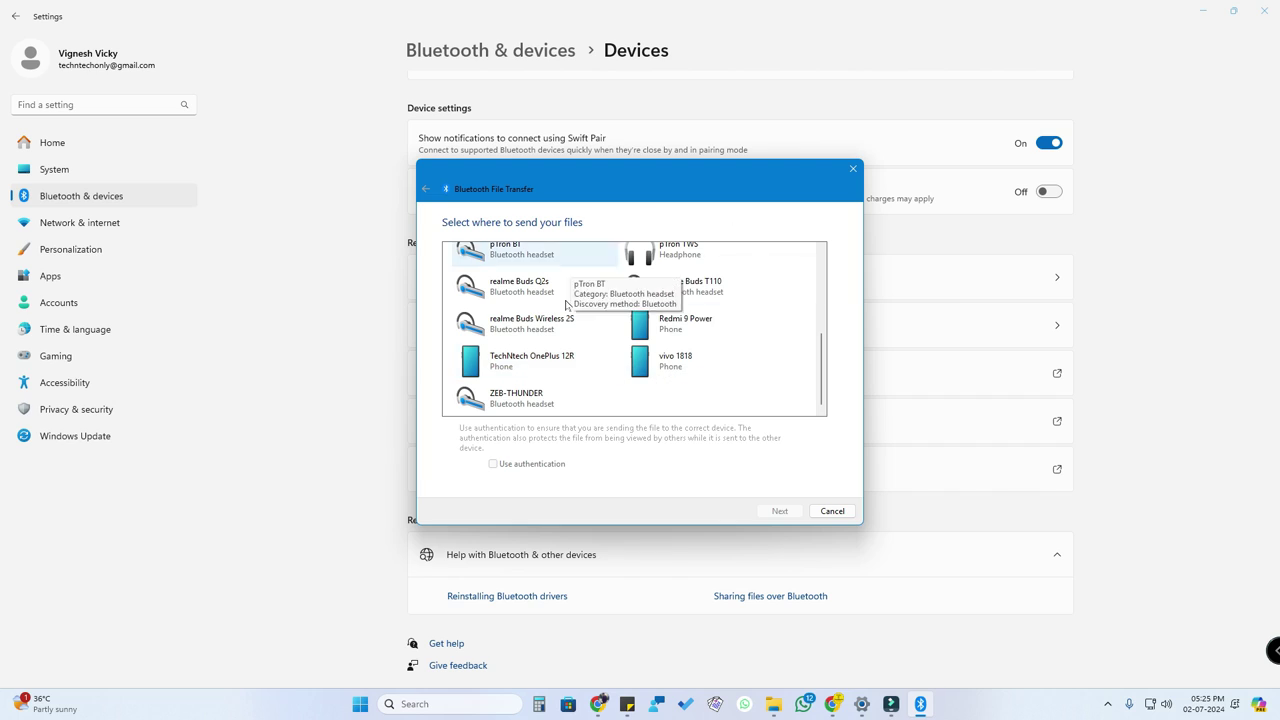
pyautogui.scroll(5, 651, 343)
pyautogui.scroll(-5, 665, 330)
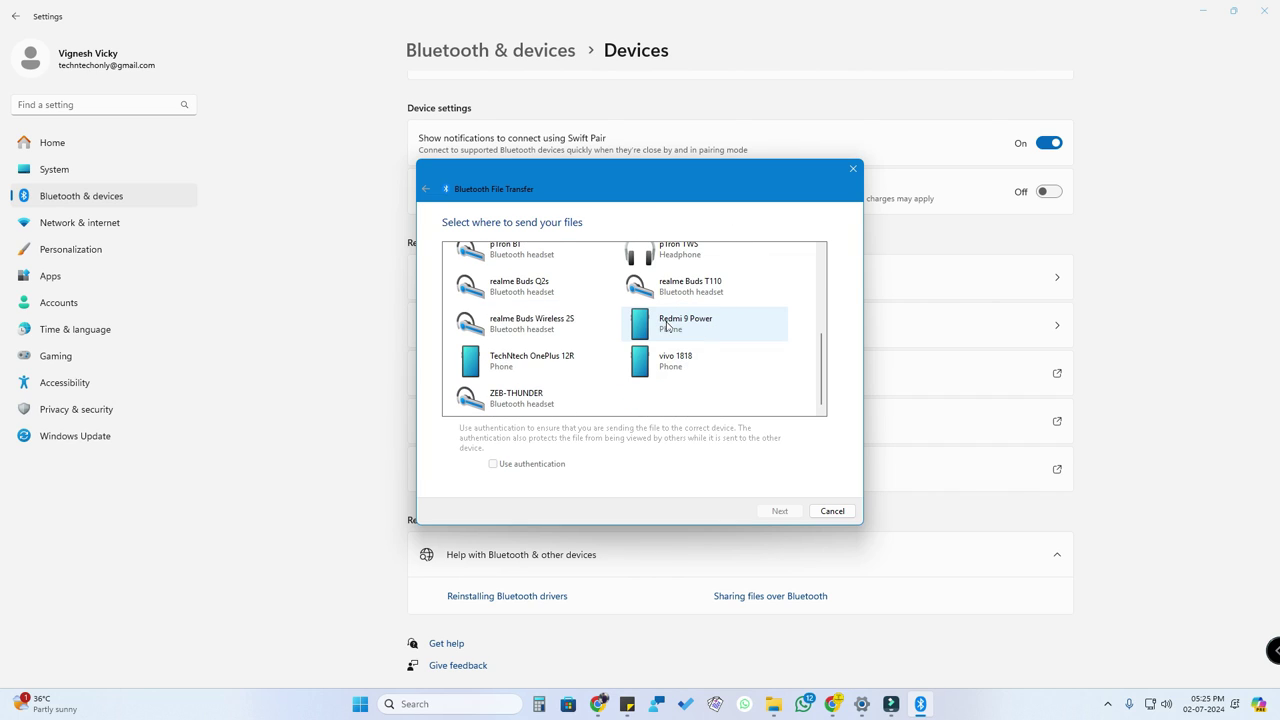
pyautogui.click(538, 362)
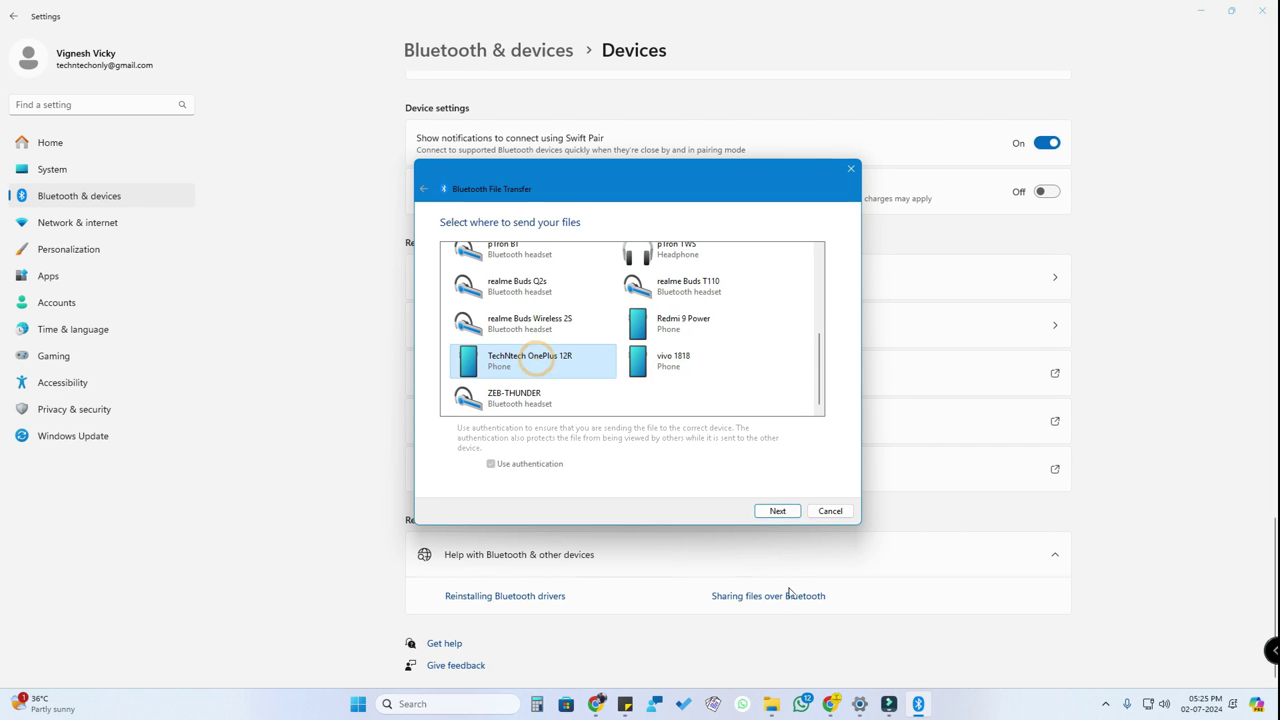
pyautogui.click(779, 511)
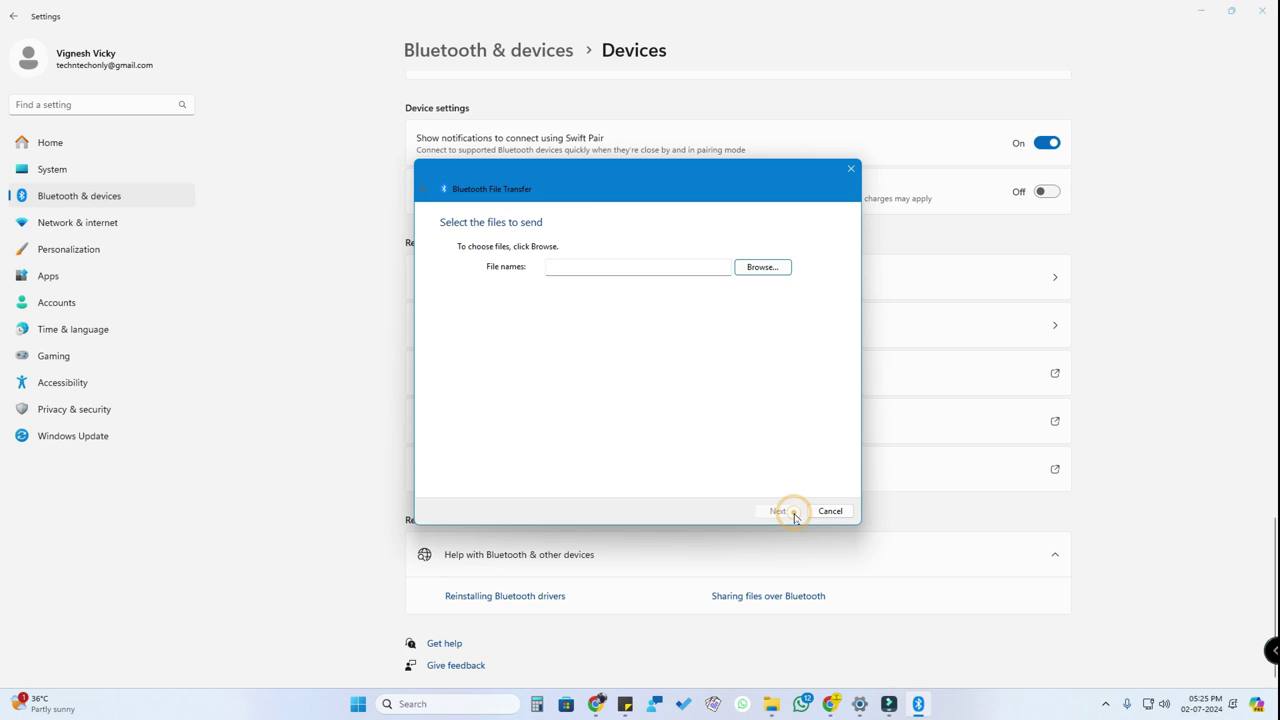
# Select 2.png as the file and start the transfer to the phone.
pyautogui.click(769, 271)
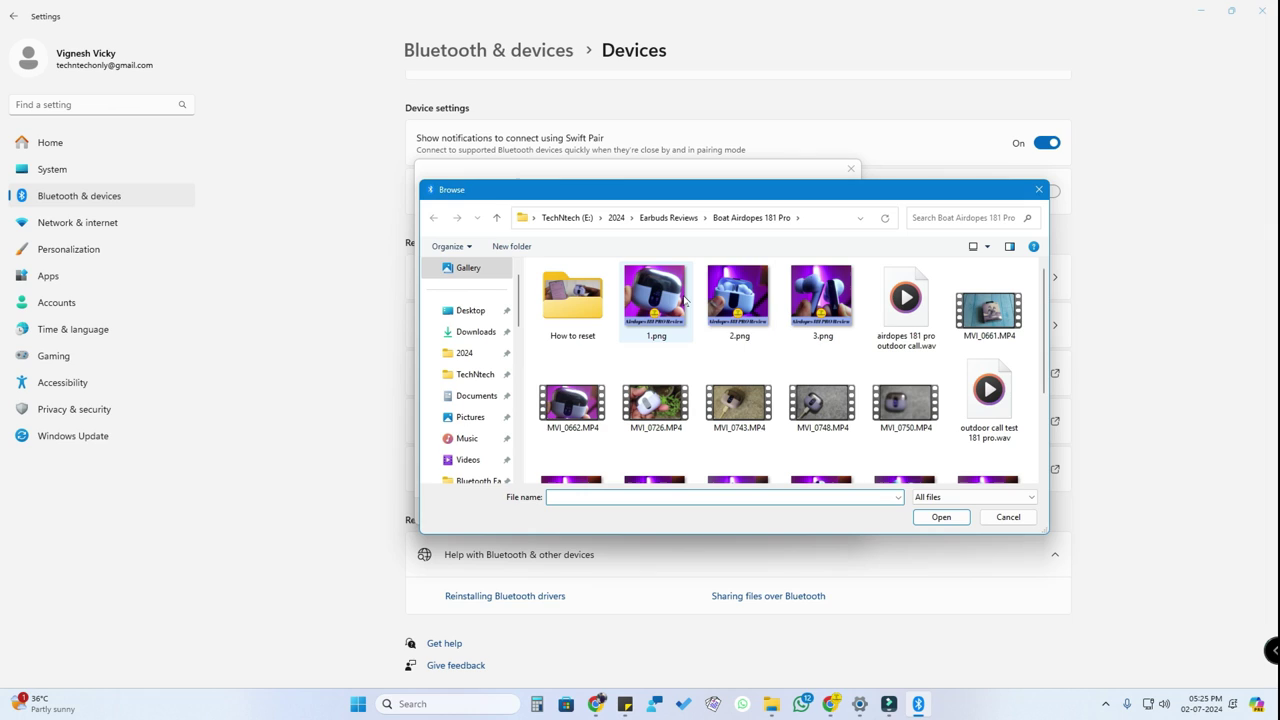
pyautogui.click(738, 300)
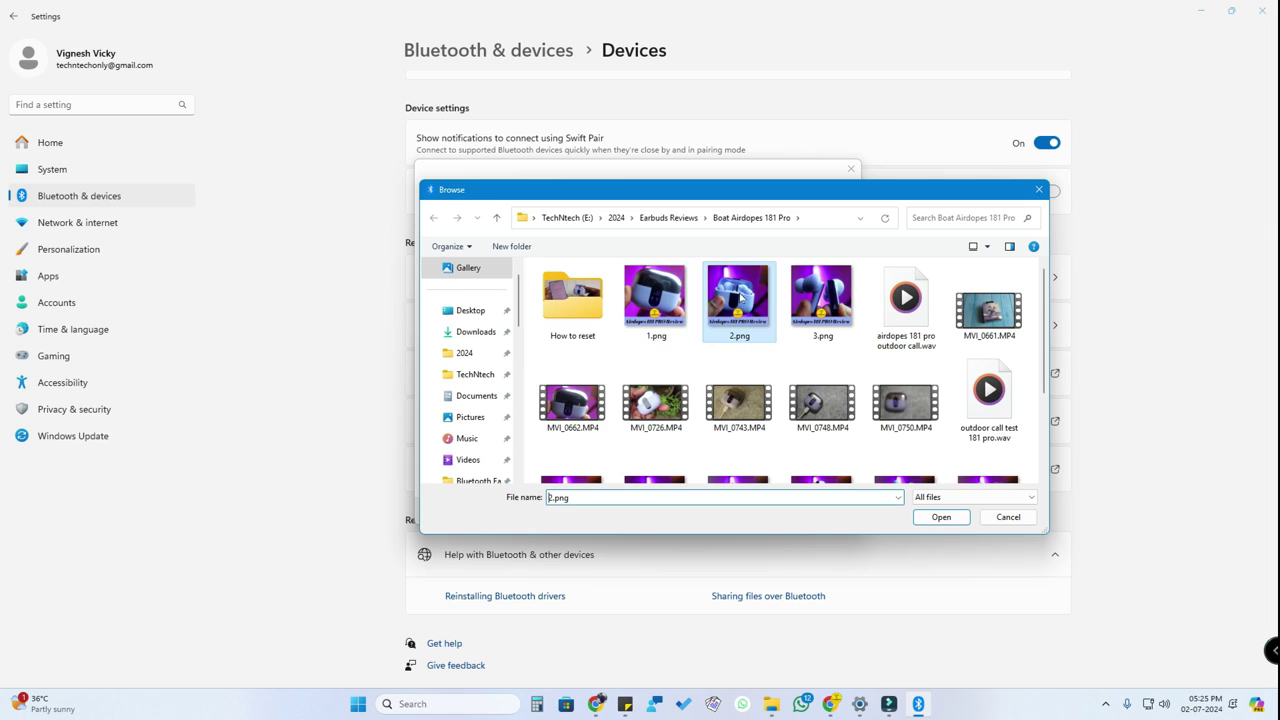
pyautogui.click(935, 517)
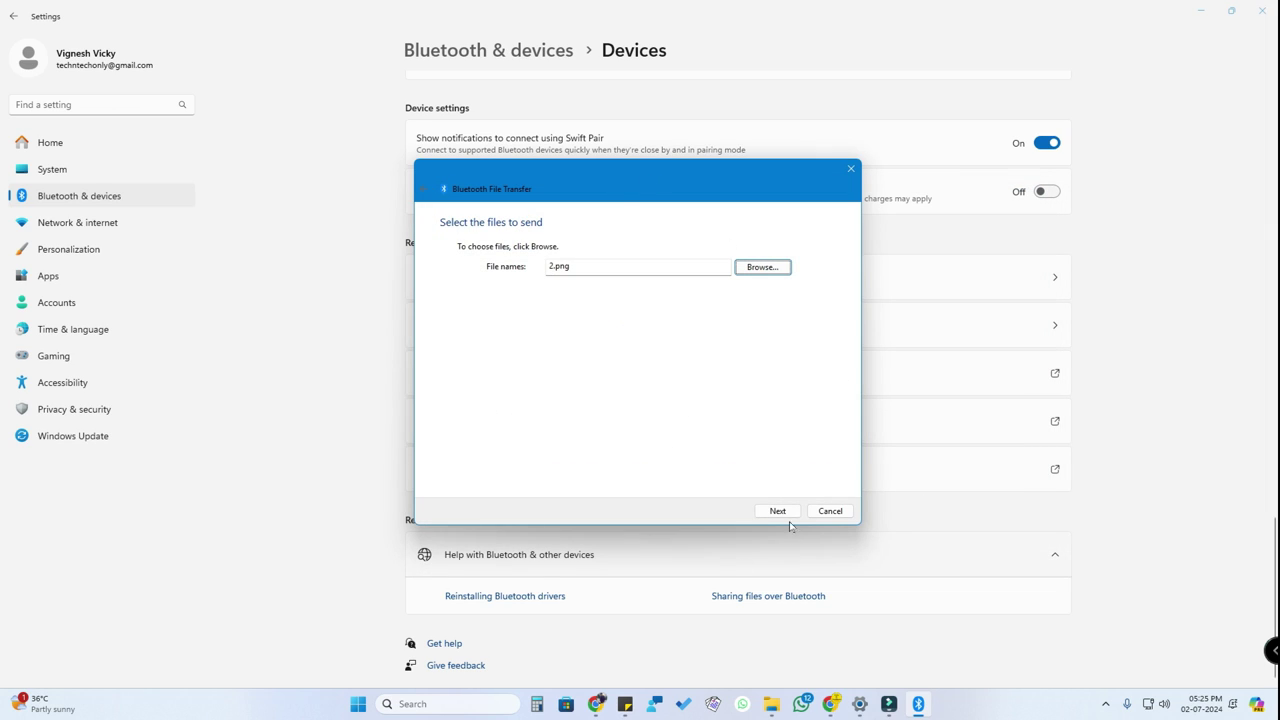
pyautogui.click(782, 512)
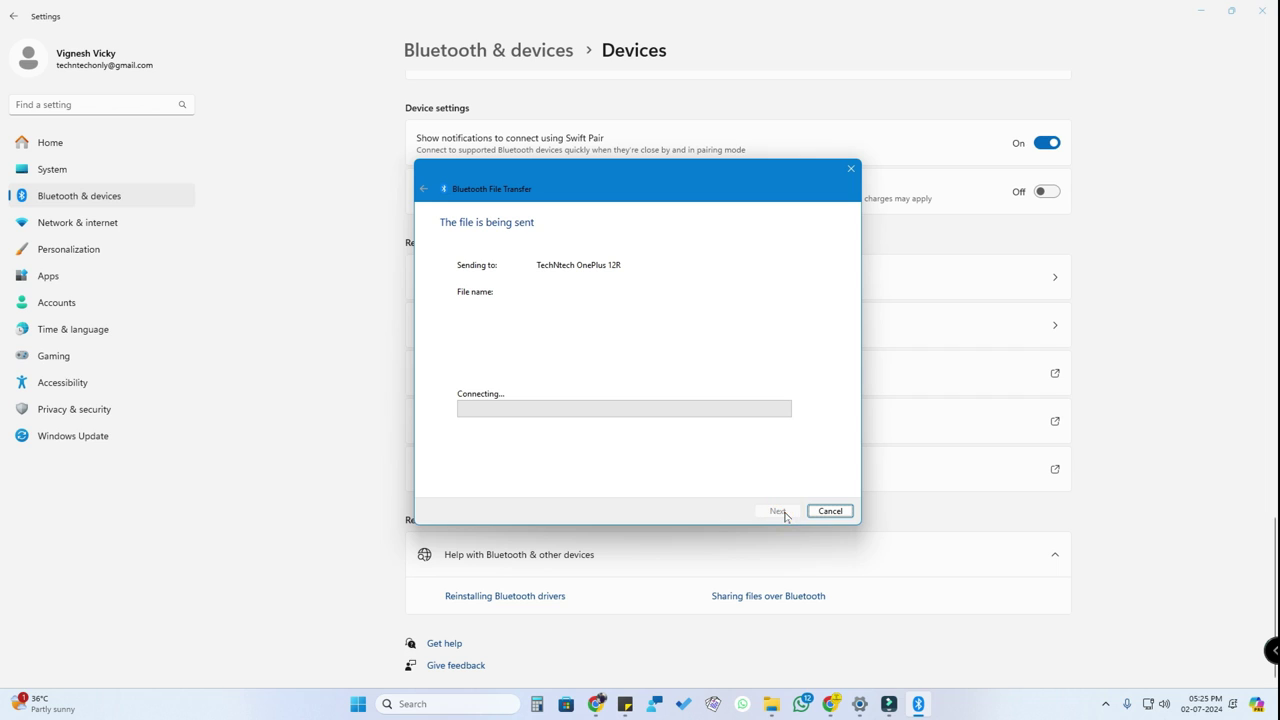